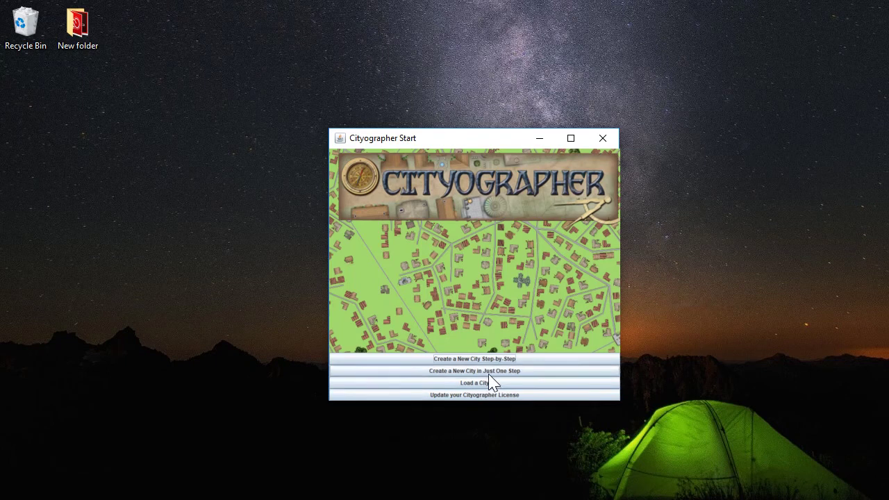
- Start a one-step complete city and override its data with _city-medieval-gensettings.properties
left_click(489, 375)
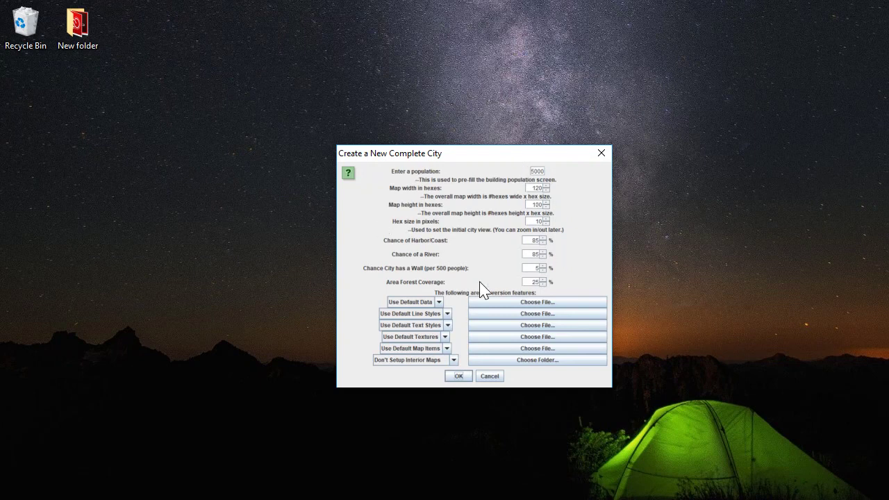
left_click(440, 305)
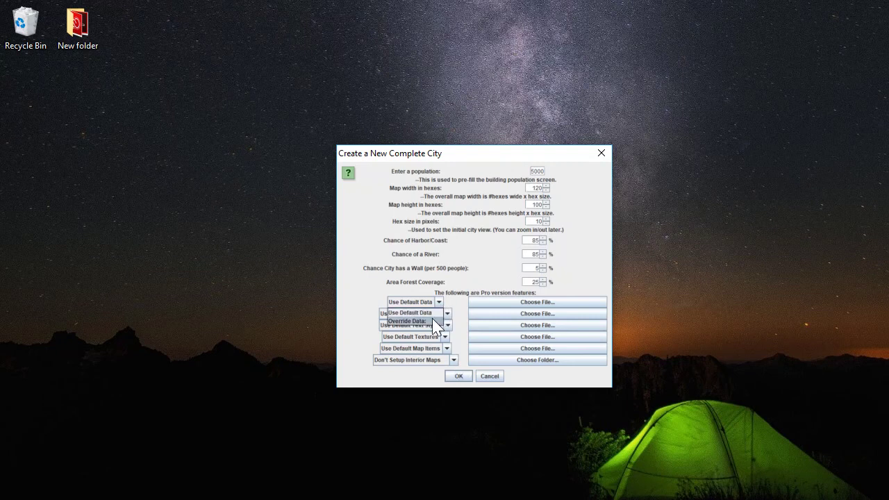
left_click(431, 322)
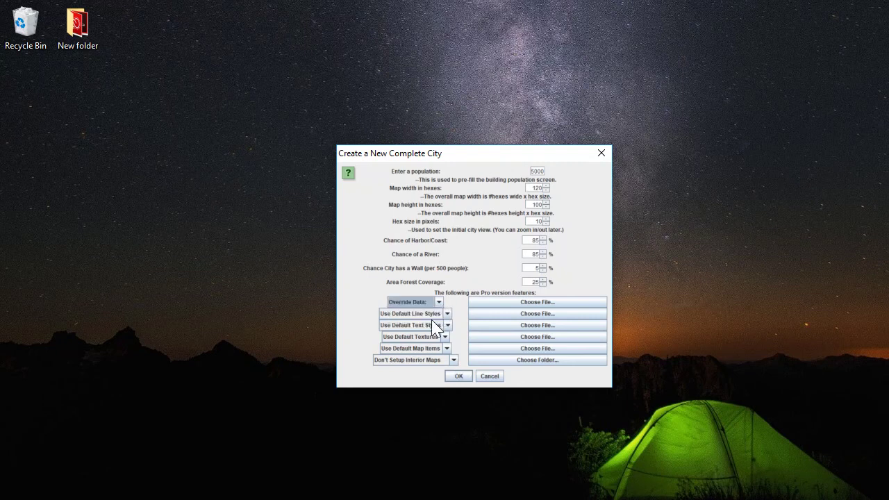
left_click(479, 303)
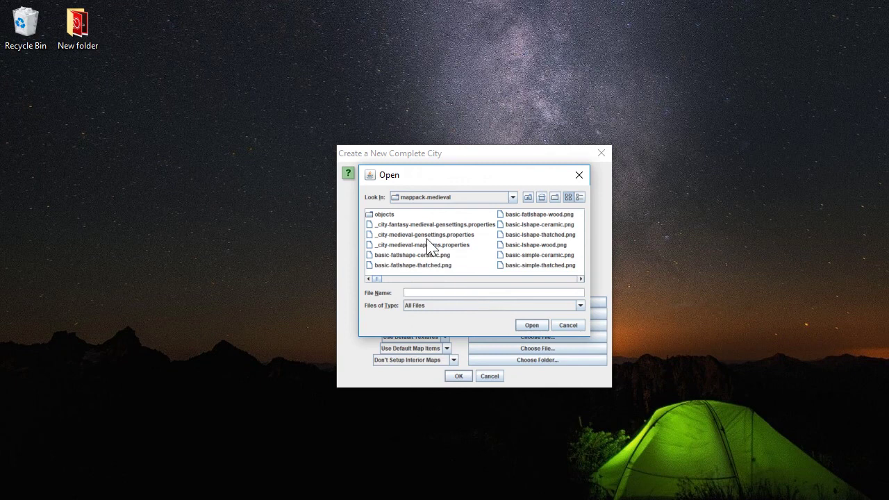
left_click(426, 234)
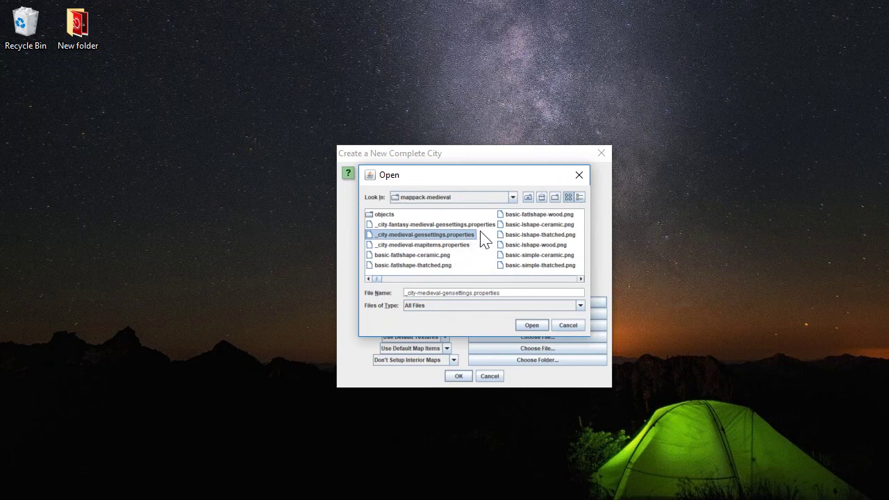
left_click(531, 325)
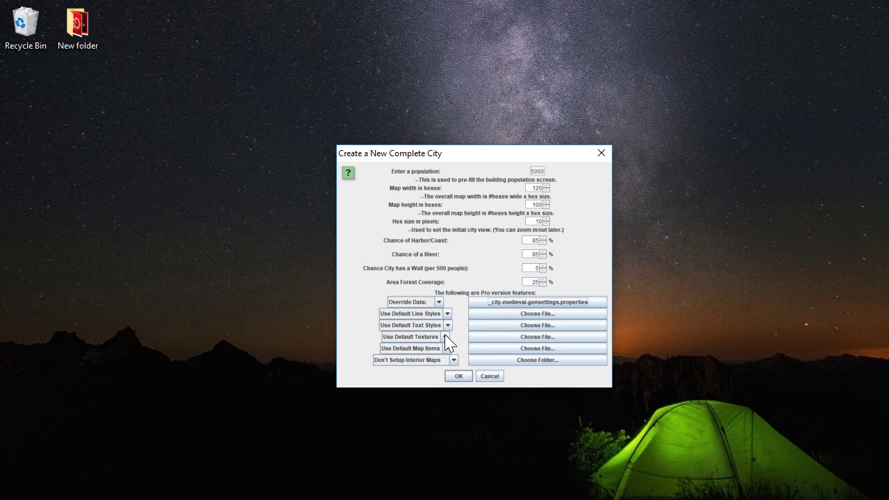
- Override the city's map items with _city-medieval-mapitems.properties
left_click(453, 360)
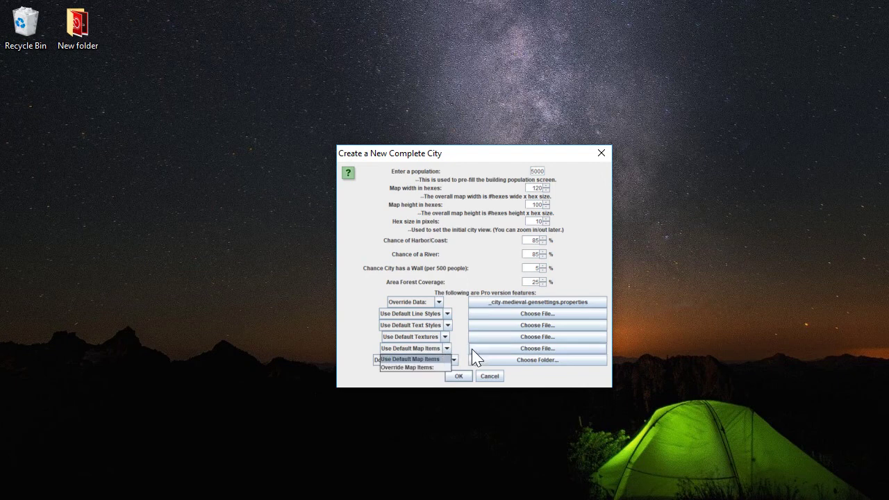
left_click(426, 367)
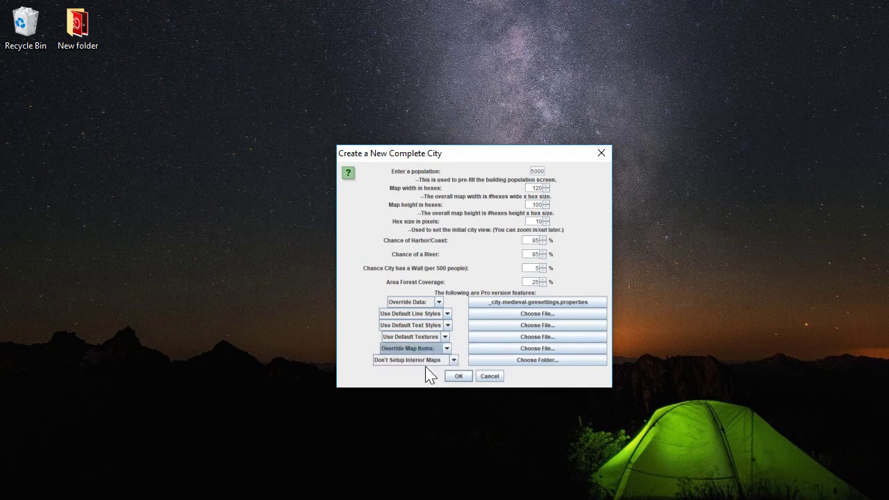
left_click(494, 350)
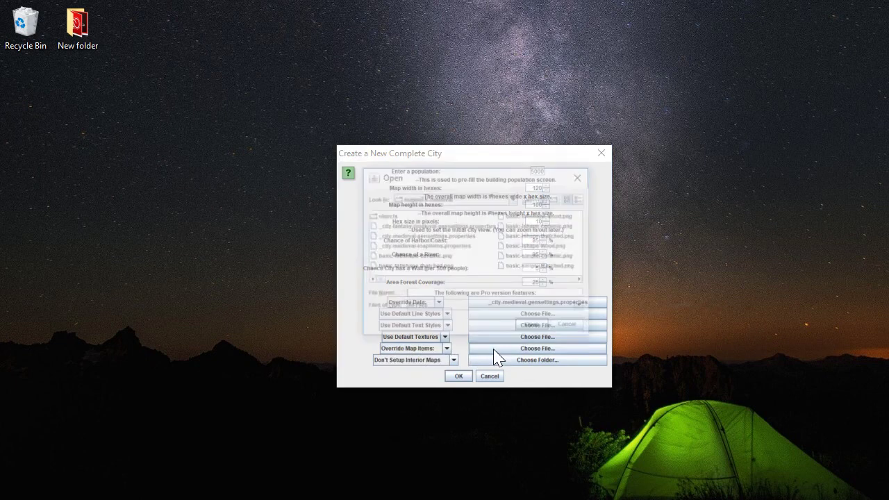
double_click(438, 246)
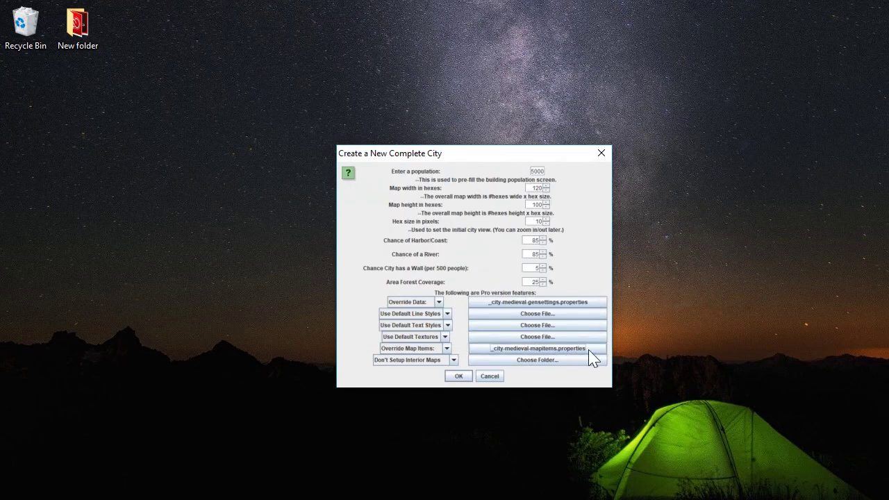
- Confirm the medieval settings to generate the city with river, coastline, roads and houses
left_click(458, 376)
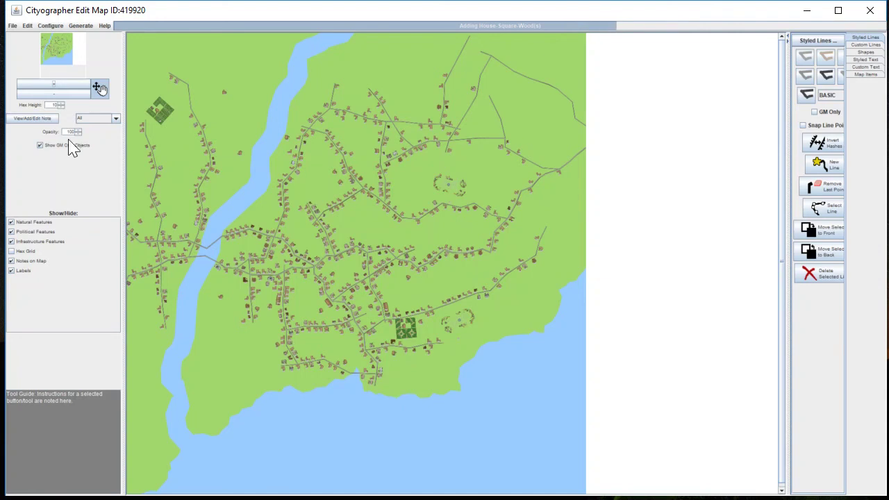
- Zoom in and scroll left to the labelled house blocks near NM35, OM52 and NN60
left_click(61, 89)
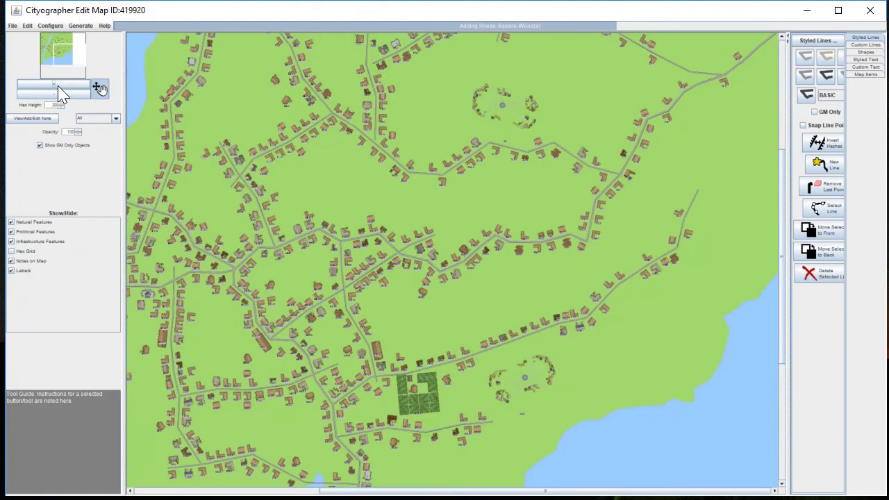
left_click(59, 89)
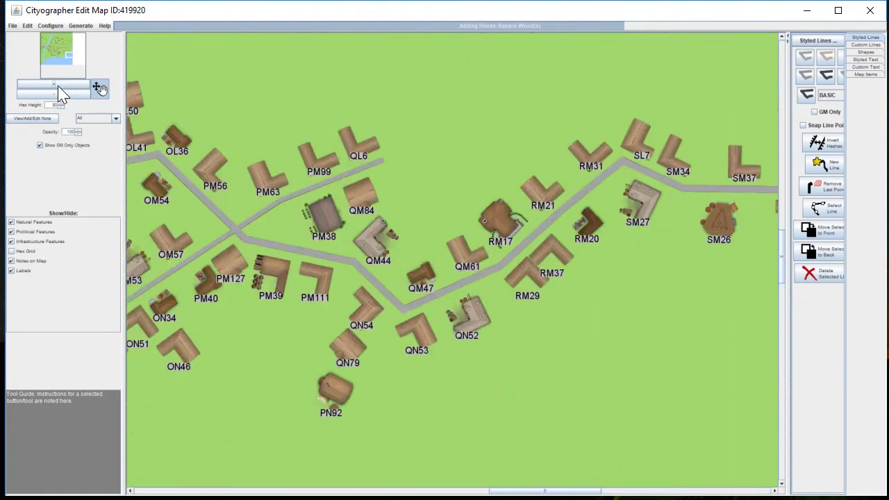
left_click(61, 92)
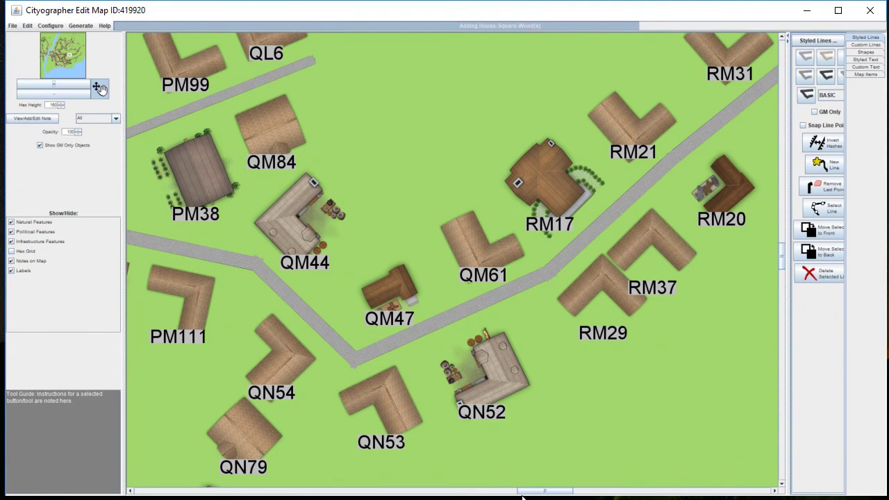
left_click_drag(524, 495, 451, 494)
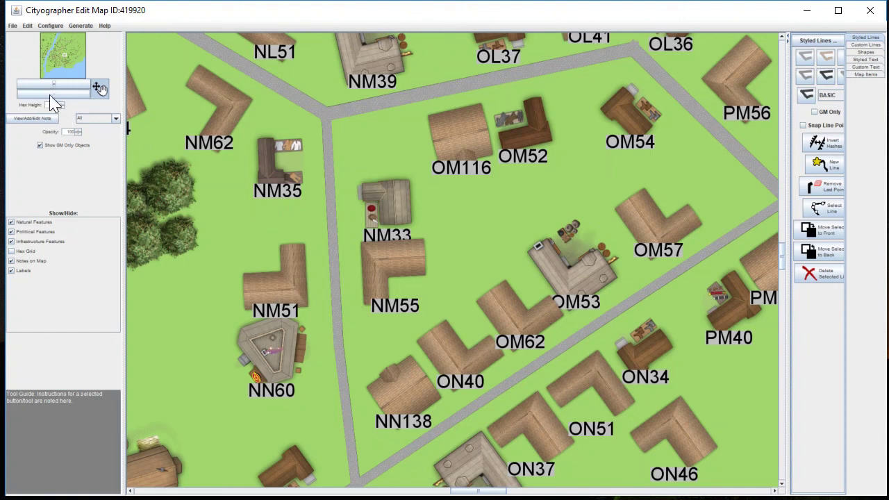
- Open the NN60 Magic Shop note and browse its description, staff and potions, then close it
left_click(23, 118)
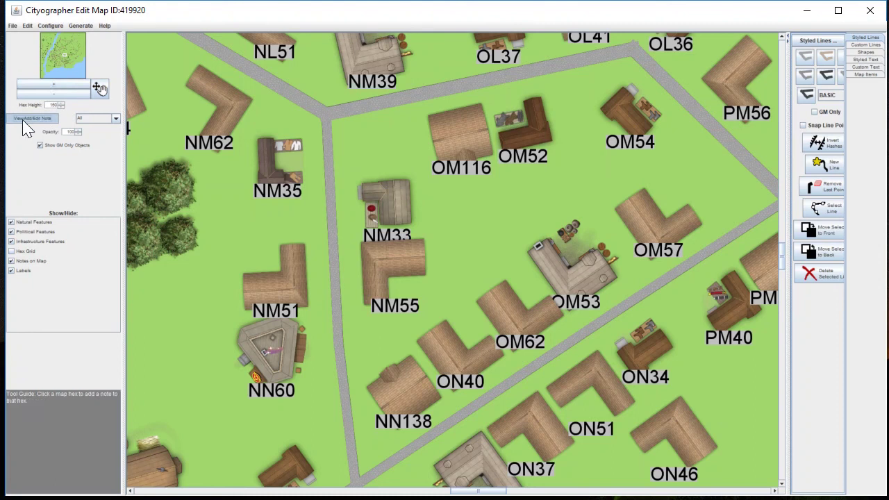
left_click(271, 353)
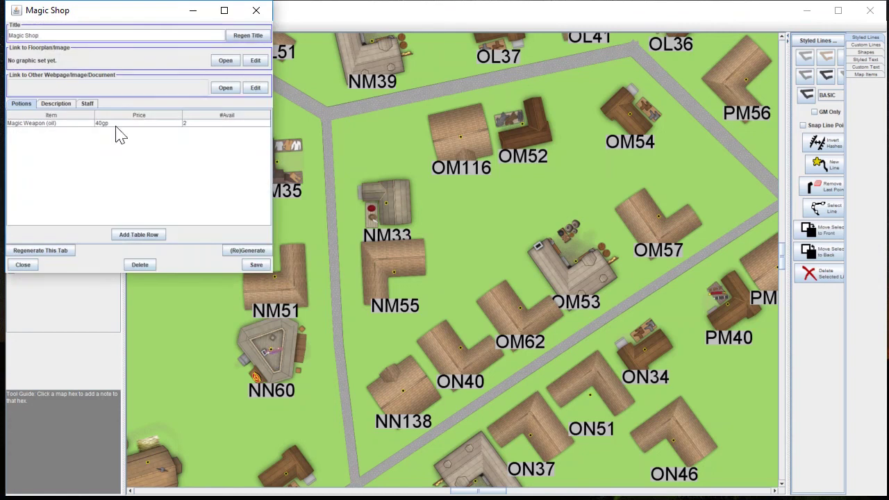
left_click(54, 106)
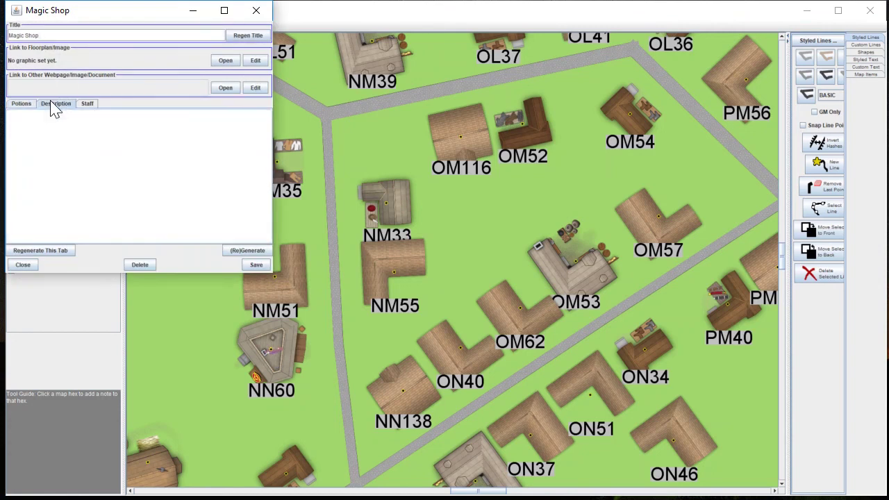
left_click(86, 105)
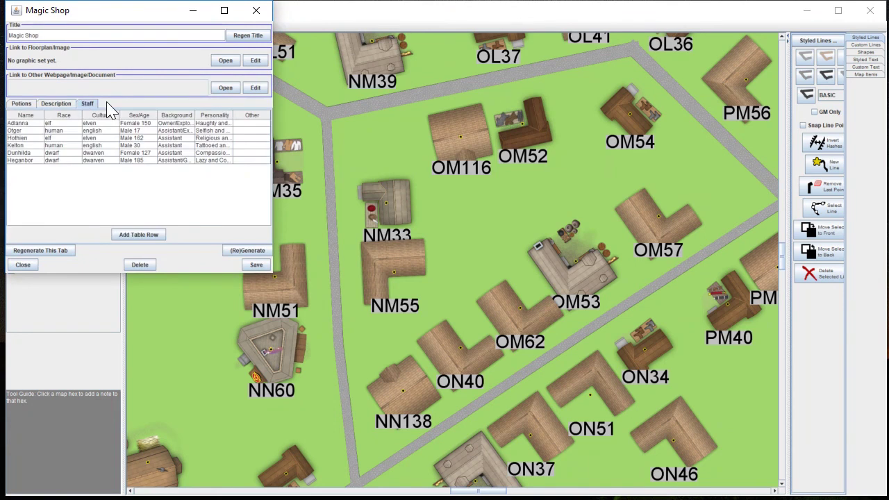
left_click(29, 106)
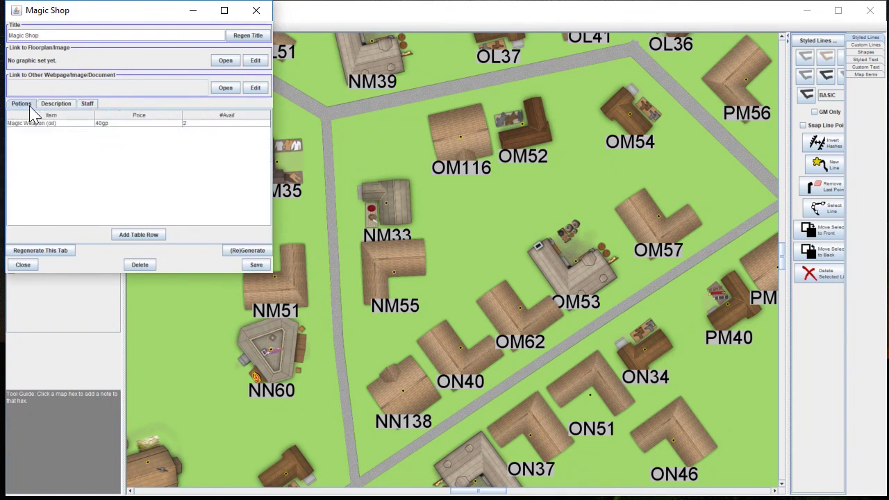
left_click(52, 108)
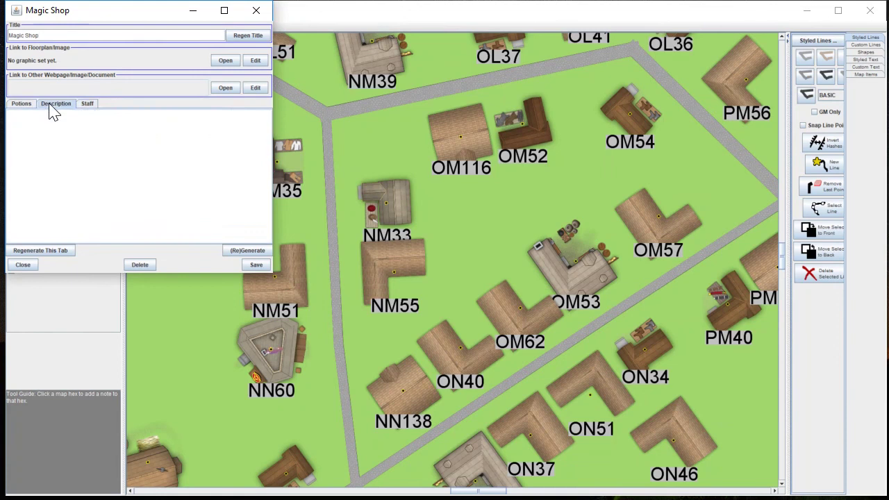
left_click(254, 11)
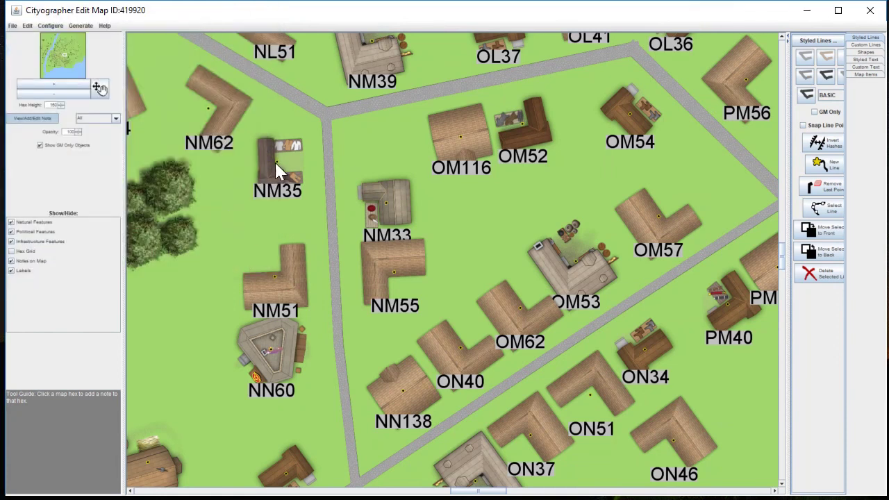
- Open and close the notes for the NM35 Old-Clothes shop and OM52 Furrier
left_click(276, 166)
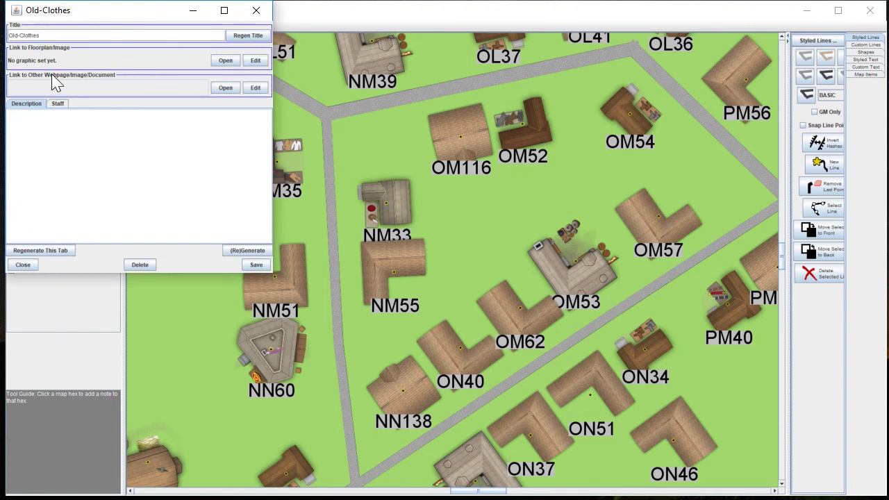
left_click(57, 106)
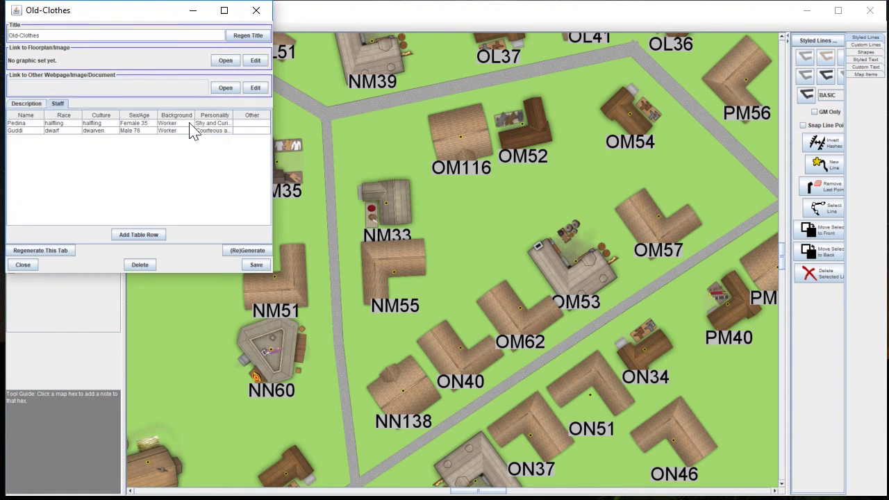
left_click(256, 11)
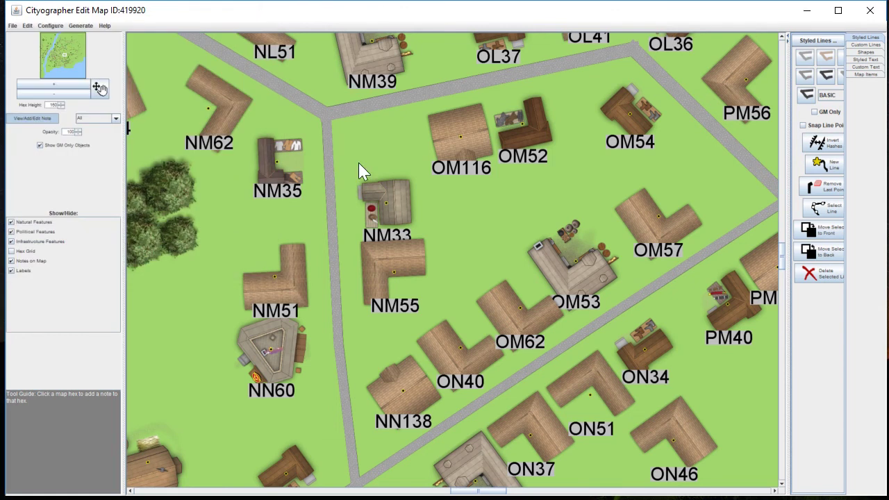
left_click(520, 126)
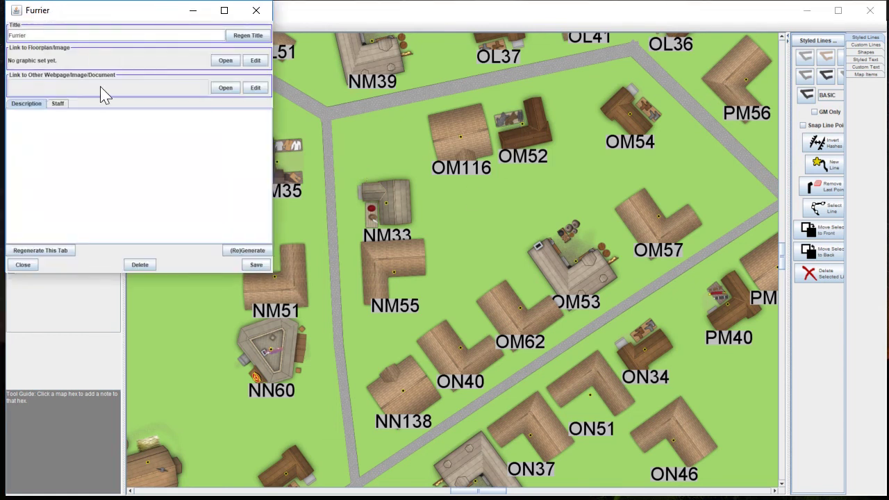
left_click(256, 11)
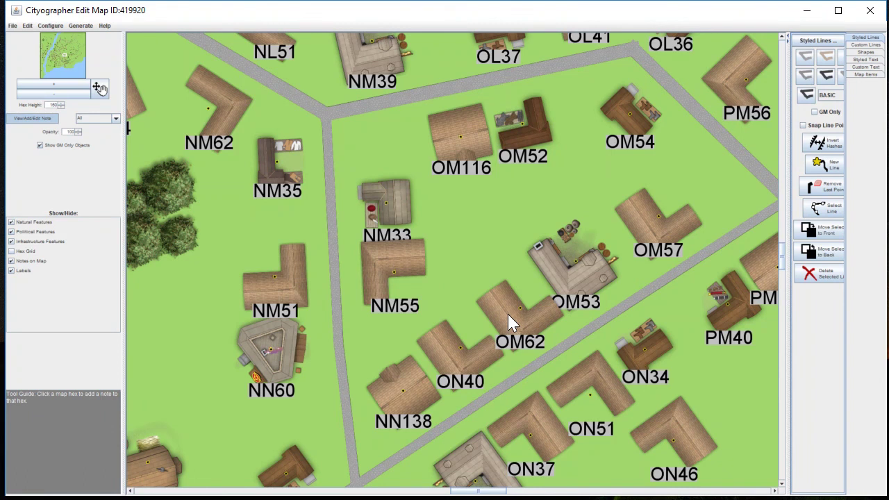
- Pick Blacksmith from the note building-type list
left_click(115, 119)
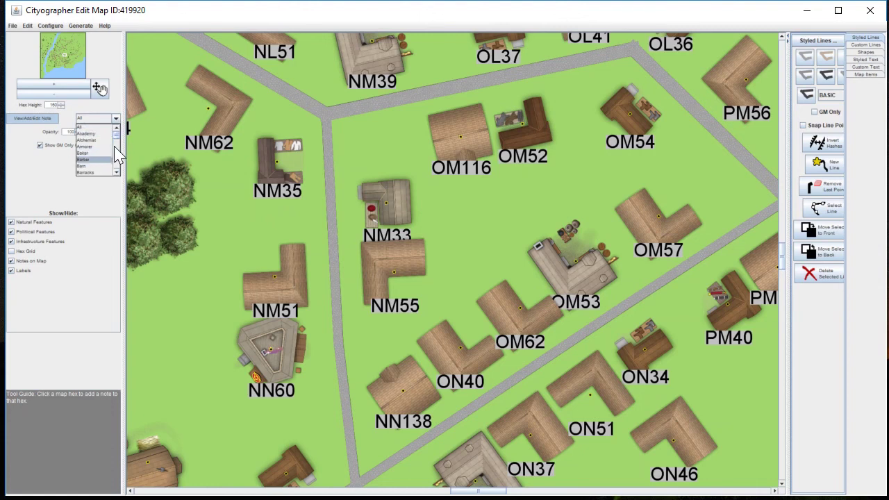
left_click(116, 168)
left_click(108, 141)
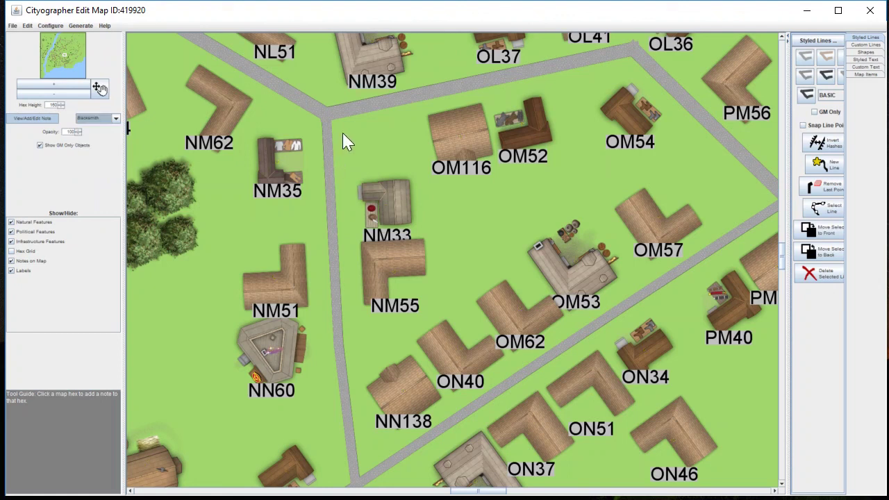
- Zoom out and pan the map to show the river, lake, bridge and both banks of town
left_click(69, 98)
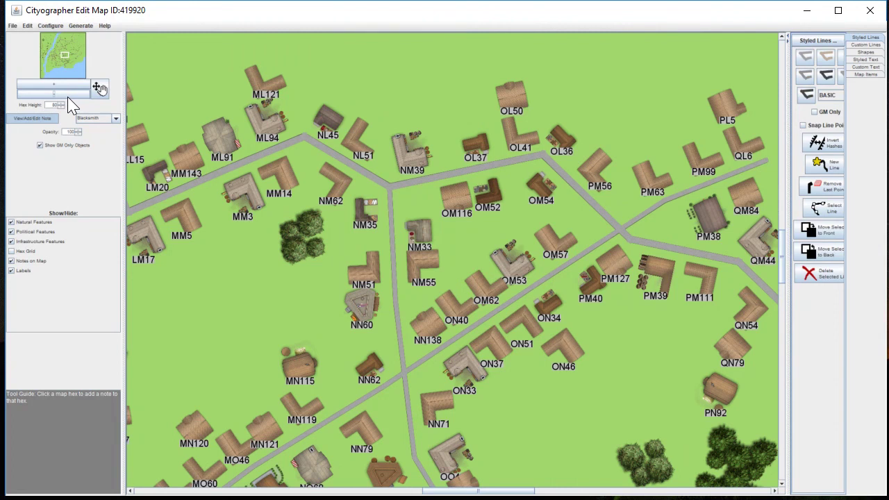
left_click(69, 98)
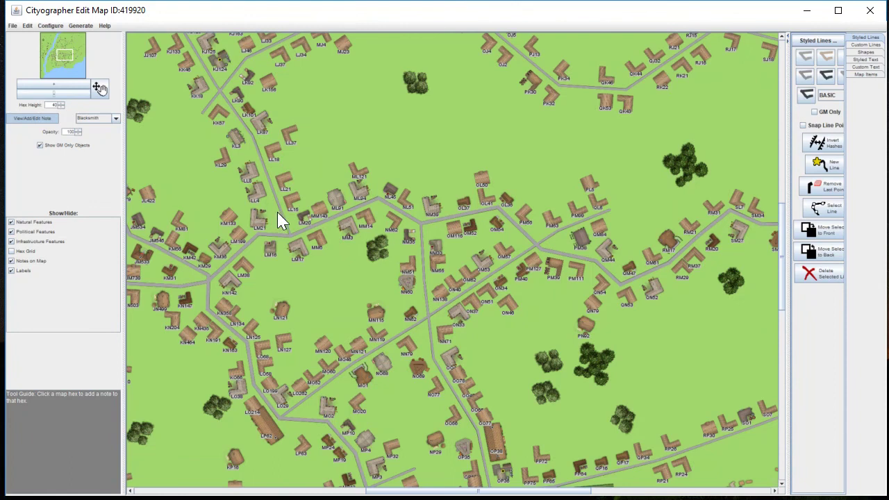
left_click(98, 88)
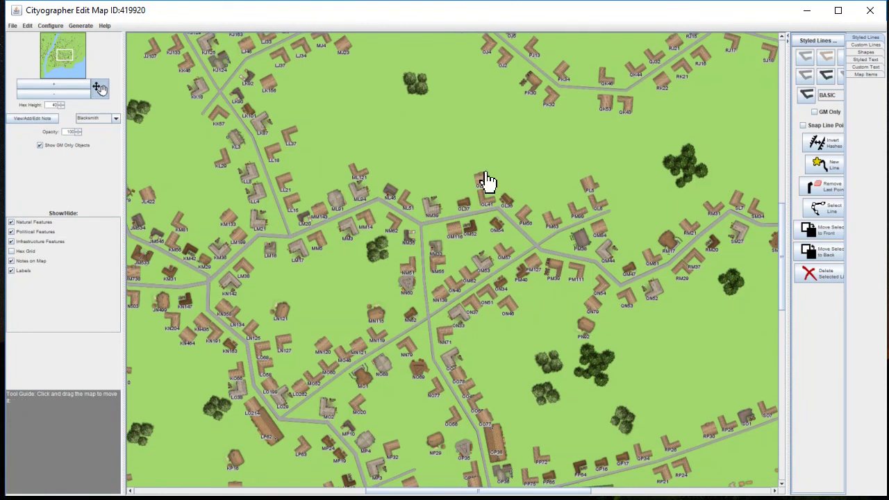
left_click_drag(486, 183, 487, 188)
left_click_drag(565, 251, 377, 358)
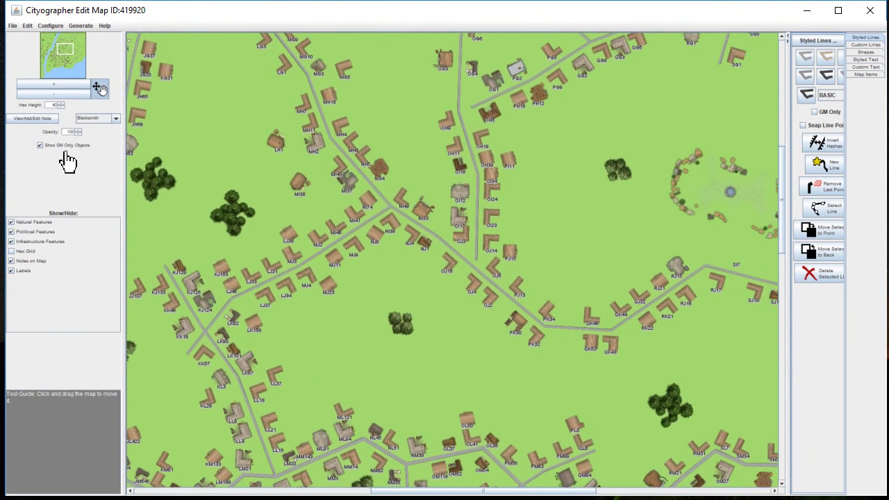
scroll(396, 223, "down", 2)
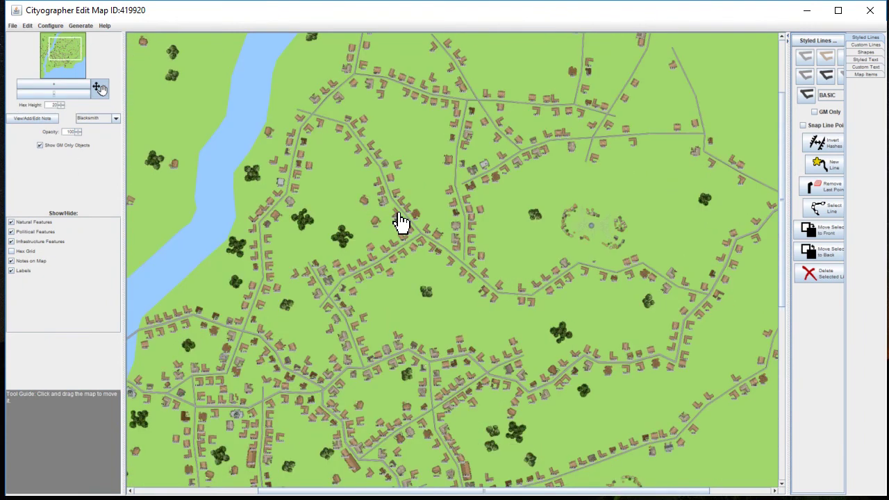
left_click_drag(589, 316, 609, 139)
left_click_drag(417, 394, 530, 322)
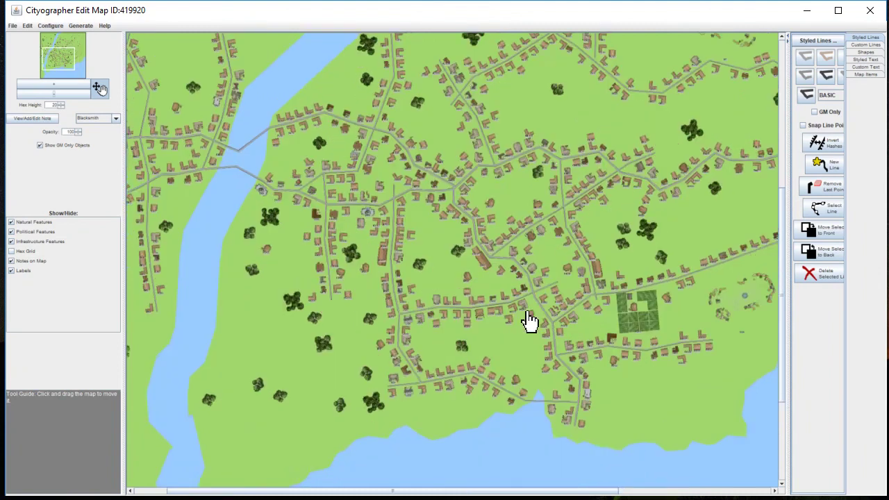
left_click_drag(595, 316, 613, 420)
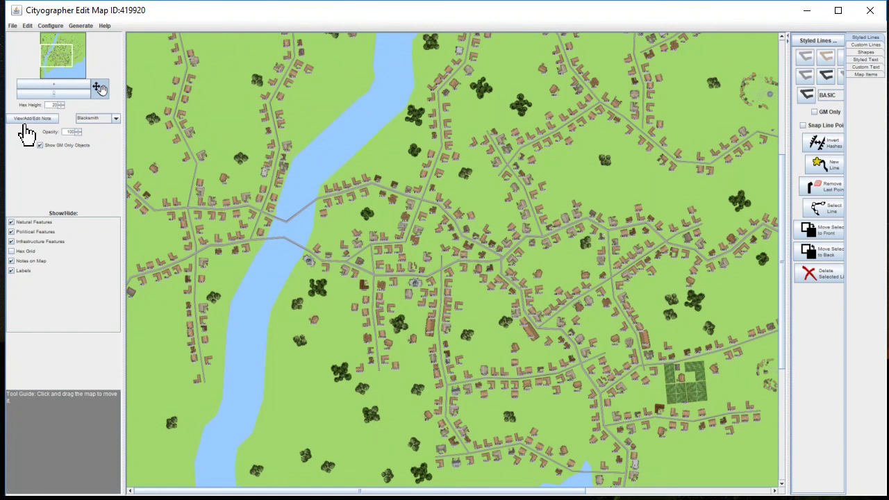
- Switch to note mode and zoom in on the riverside houses, dismissing the zoom-limit error
left_click(28, 118)
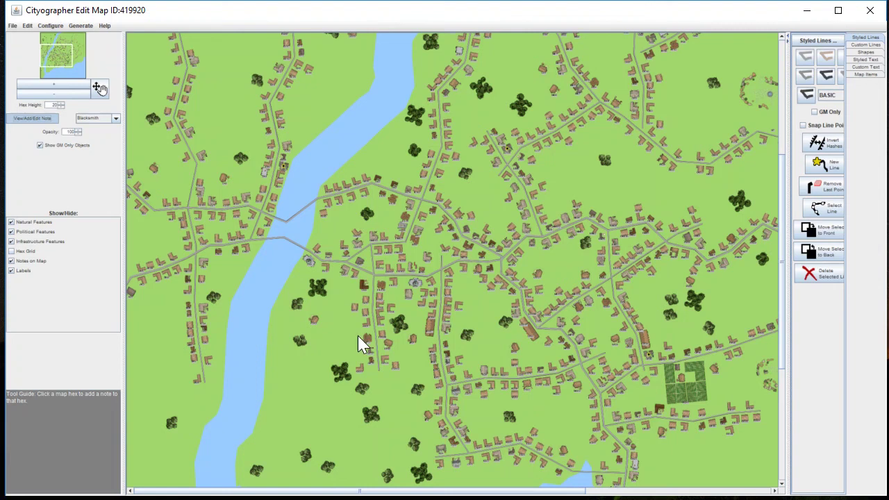
left_click(82, 93)
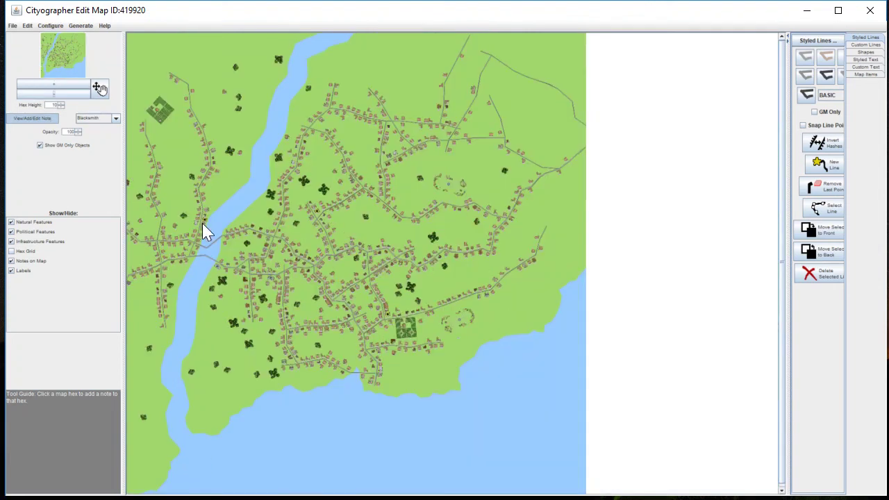
left_click(54, 93)
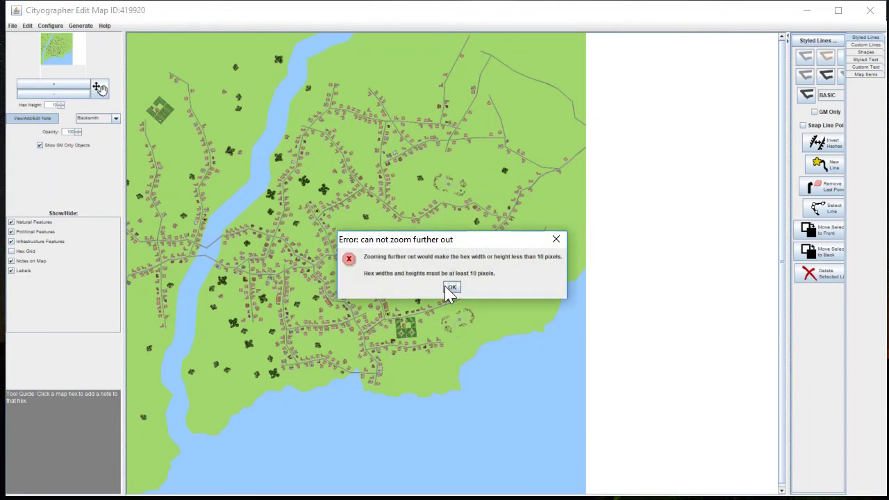
left_click(452, 286)
left_click(60, 84)
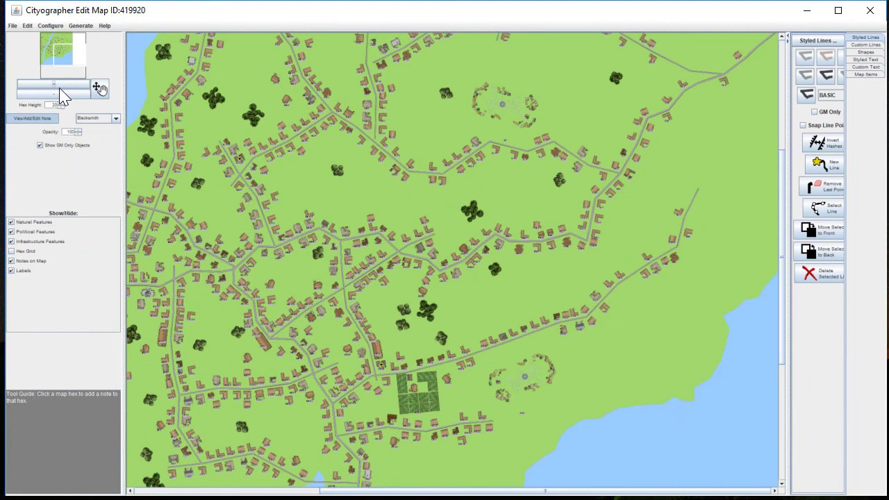
left_click(60, 84)
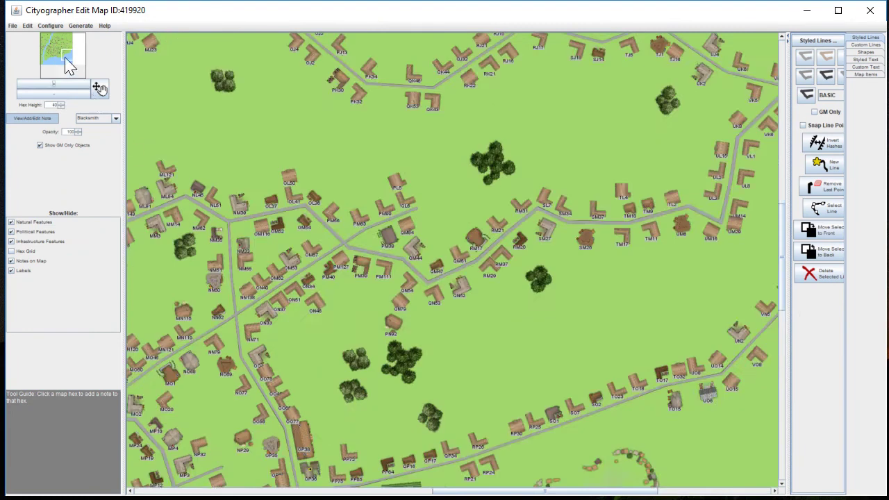
left_click_drag(65, 61, 54, 52)
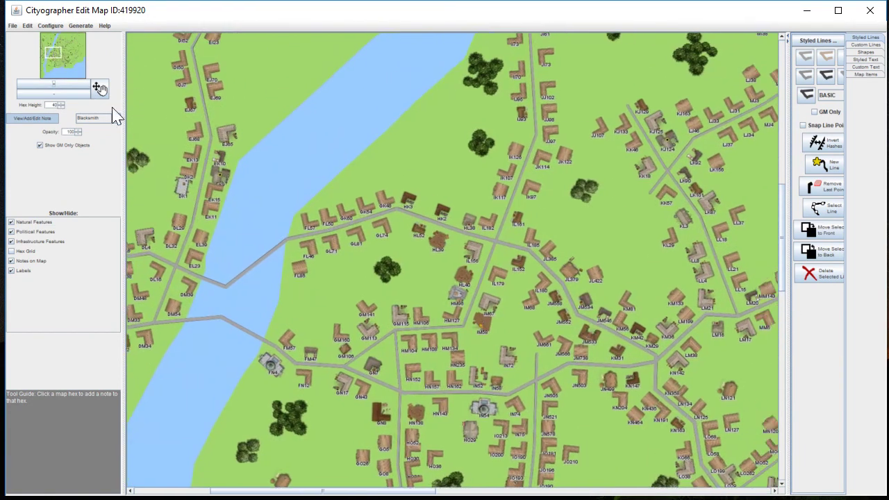
- Open the blacksmith's note, browse description and staff, and end on items for sale
left_click(222, 175)
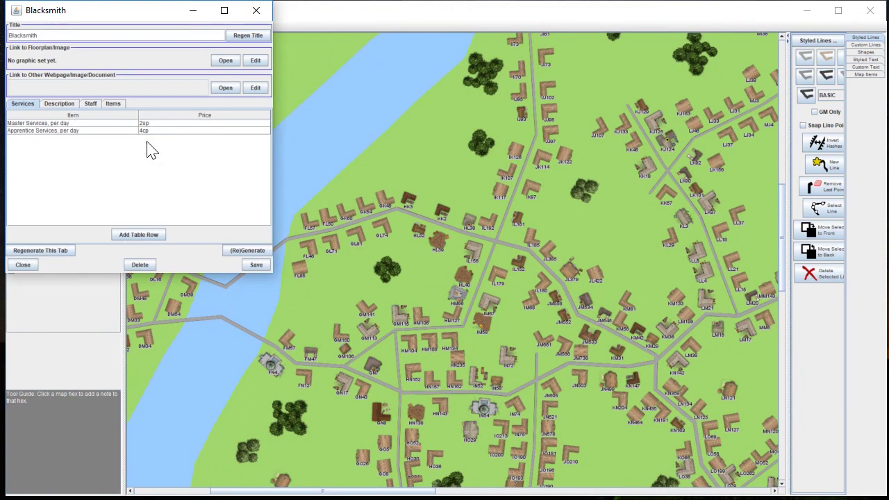
left_click(65, 105)
left_click(89, 106)
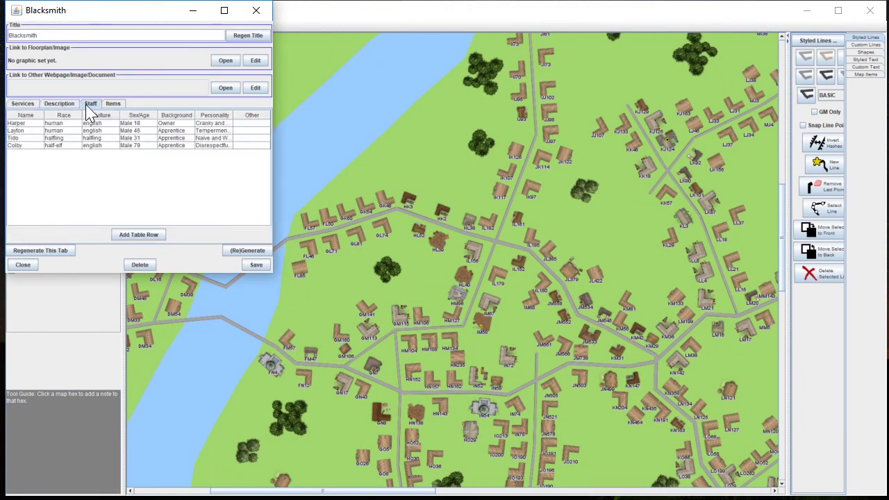
left_click(47, 106)
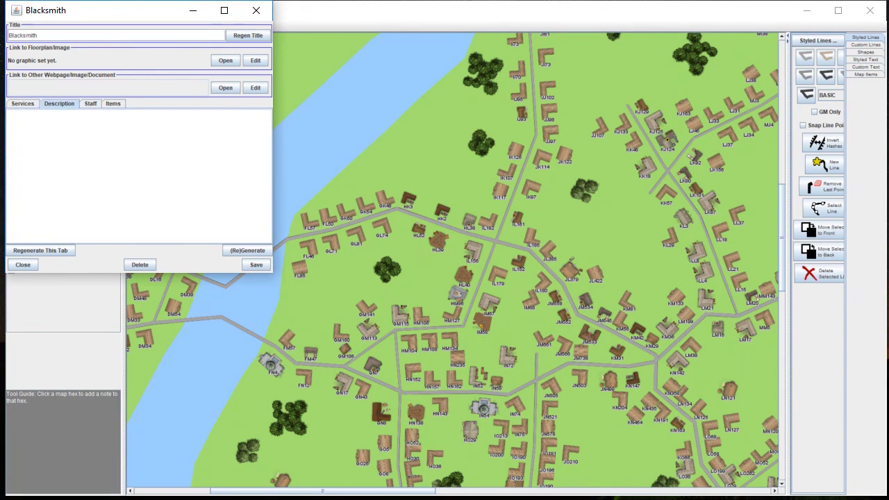
left_click(89, 109)
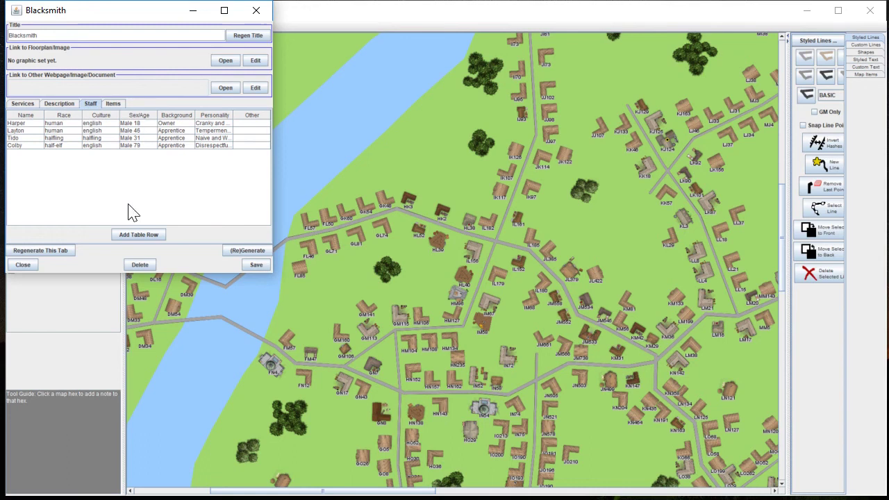
left_click(113, 104)
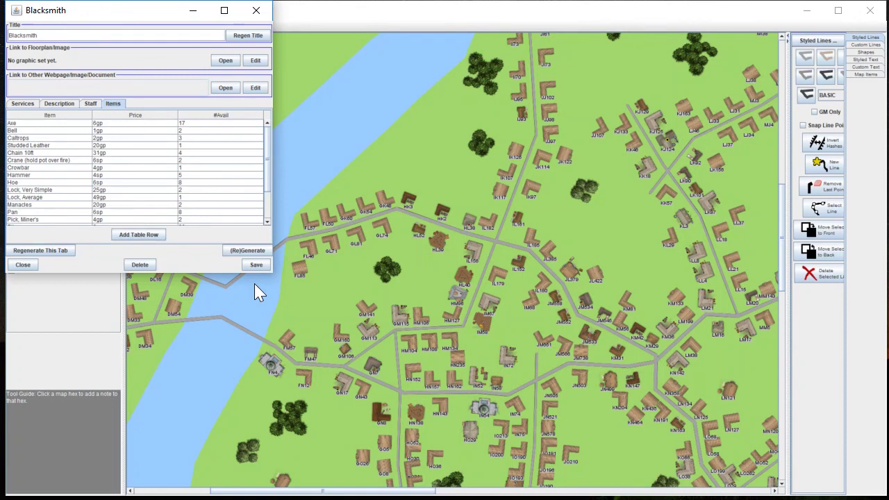
- Close the blacksmith note, discard the map via File > New, and start a one-step new city
left_click(256, 11)
left_click(14, 28)
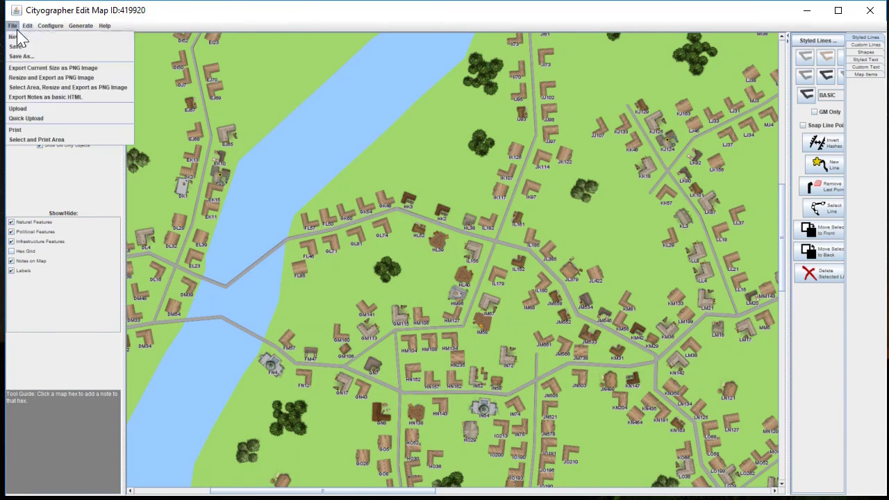
left_click(14, 40)
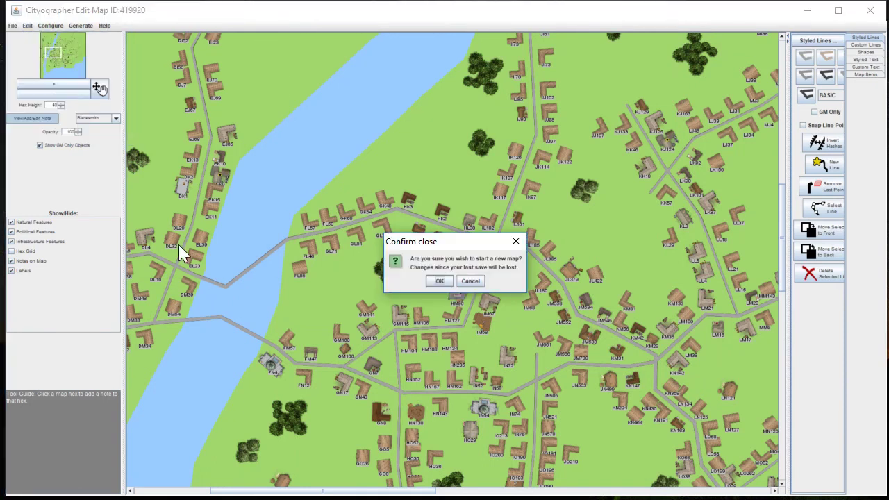
left_click(436, 280)
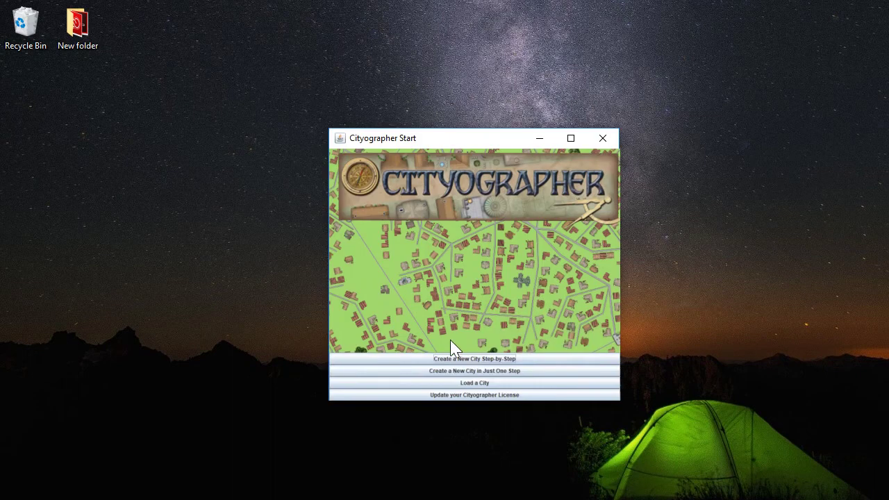
left_click(455, 372)
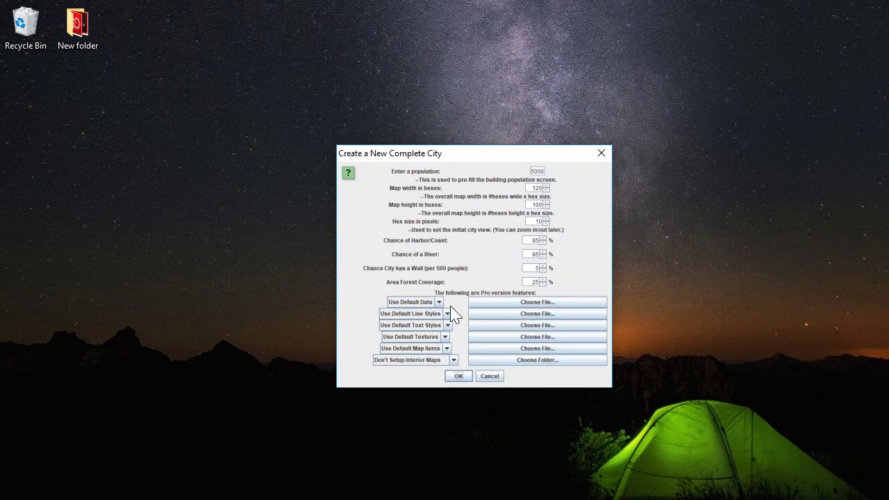
left_click(438, 303)
left_click(444, 312)
left_click(446, 347)
left_click(459, 350)
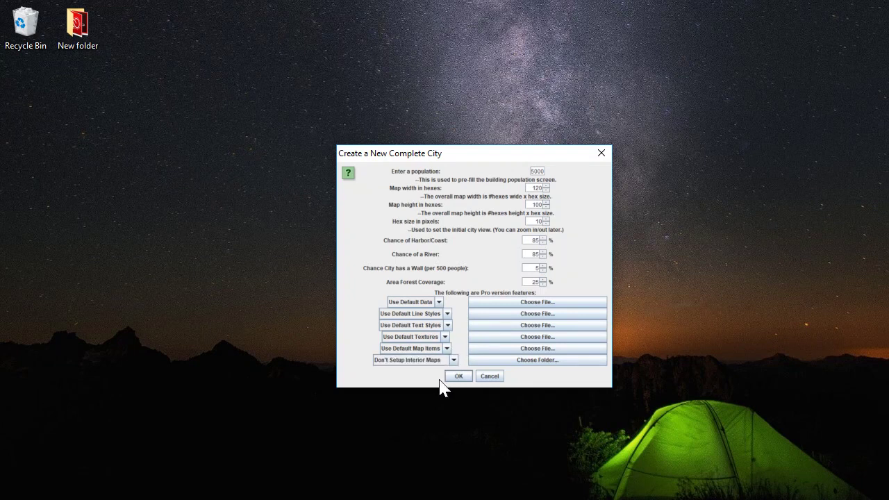